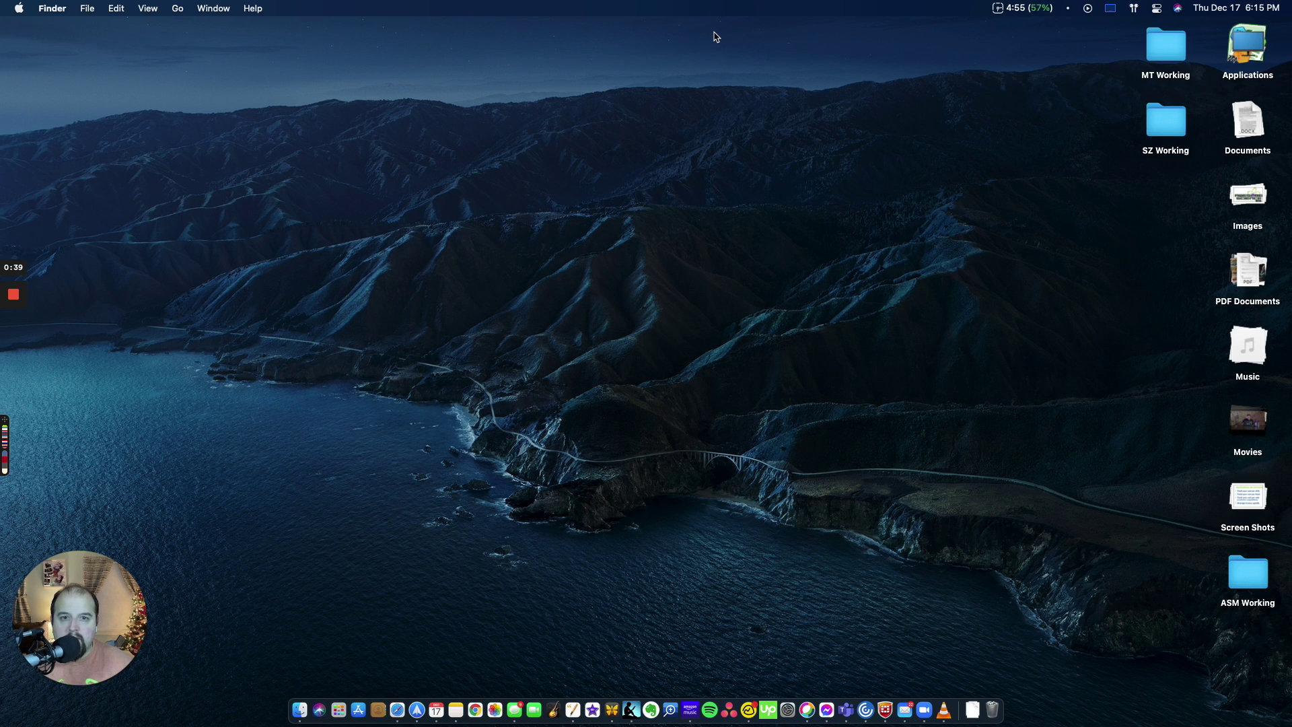
# - Reveal the menu bar items hidden by Bartender
pyautogui.moveTo(713, 13)
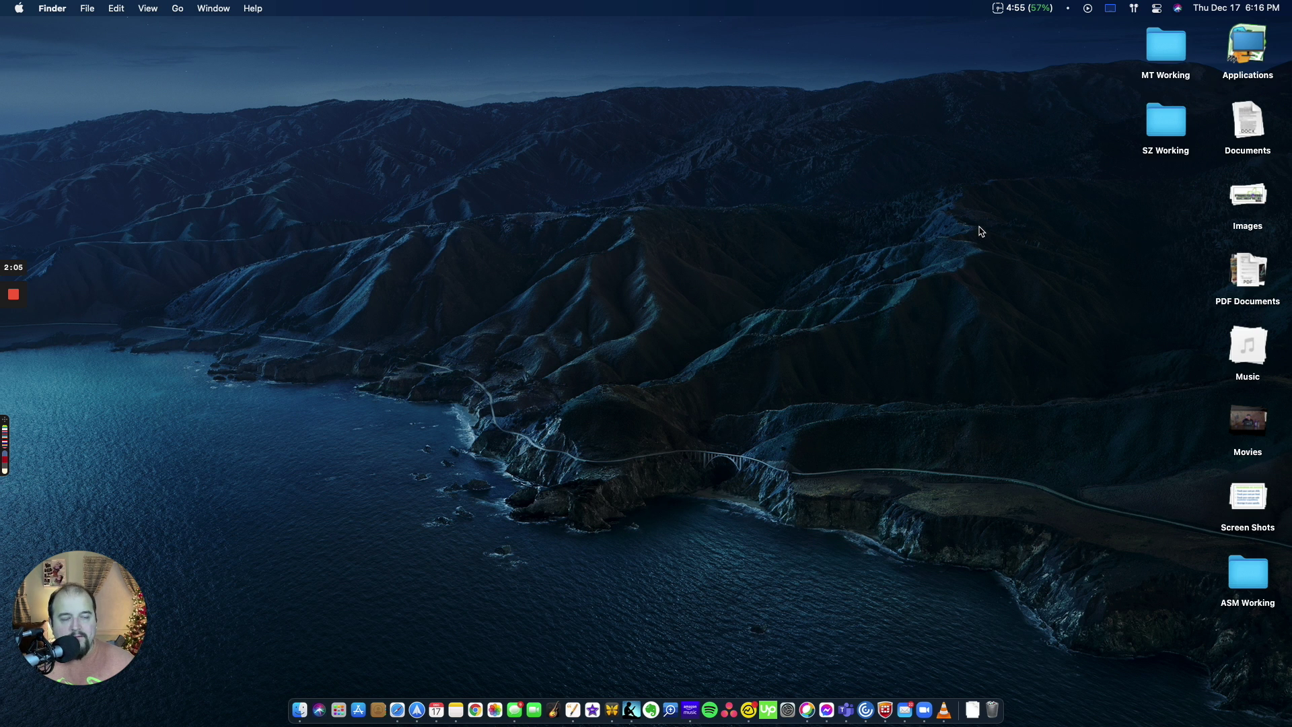
pyautogui.click(1068, 9)
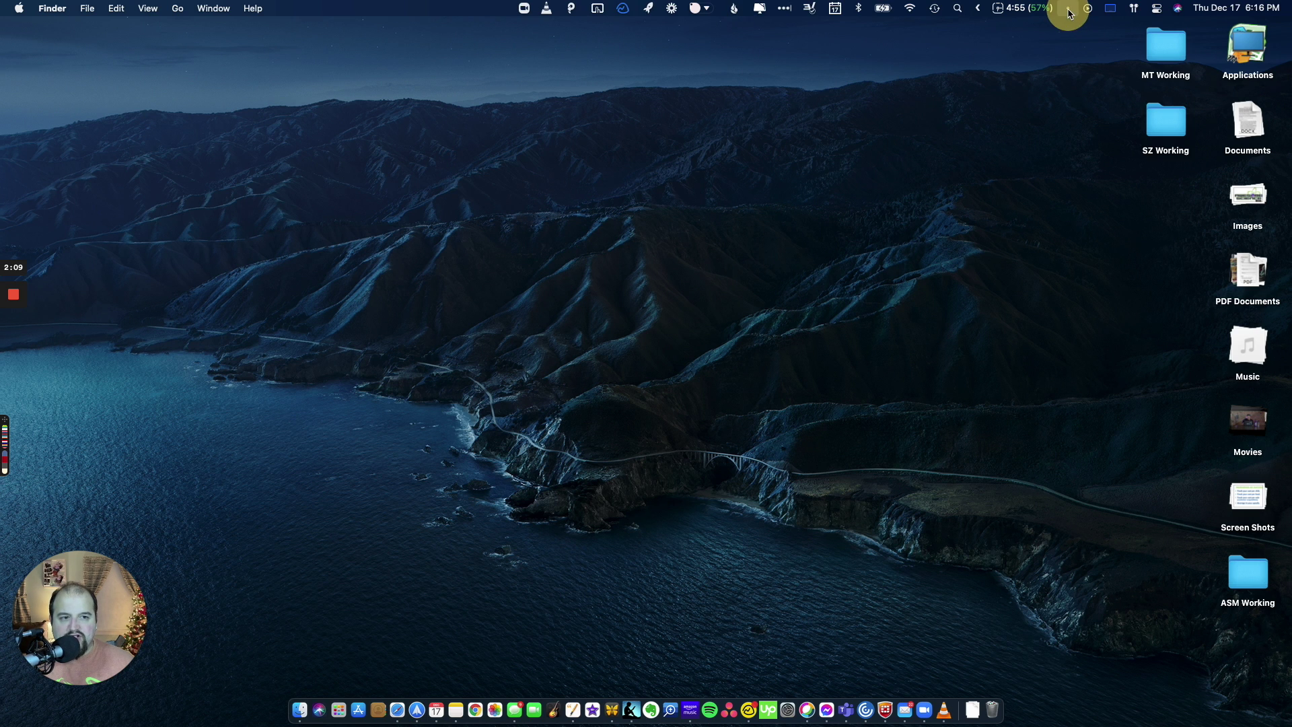
pyautogui.click(1068, 8)
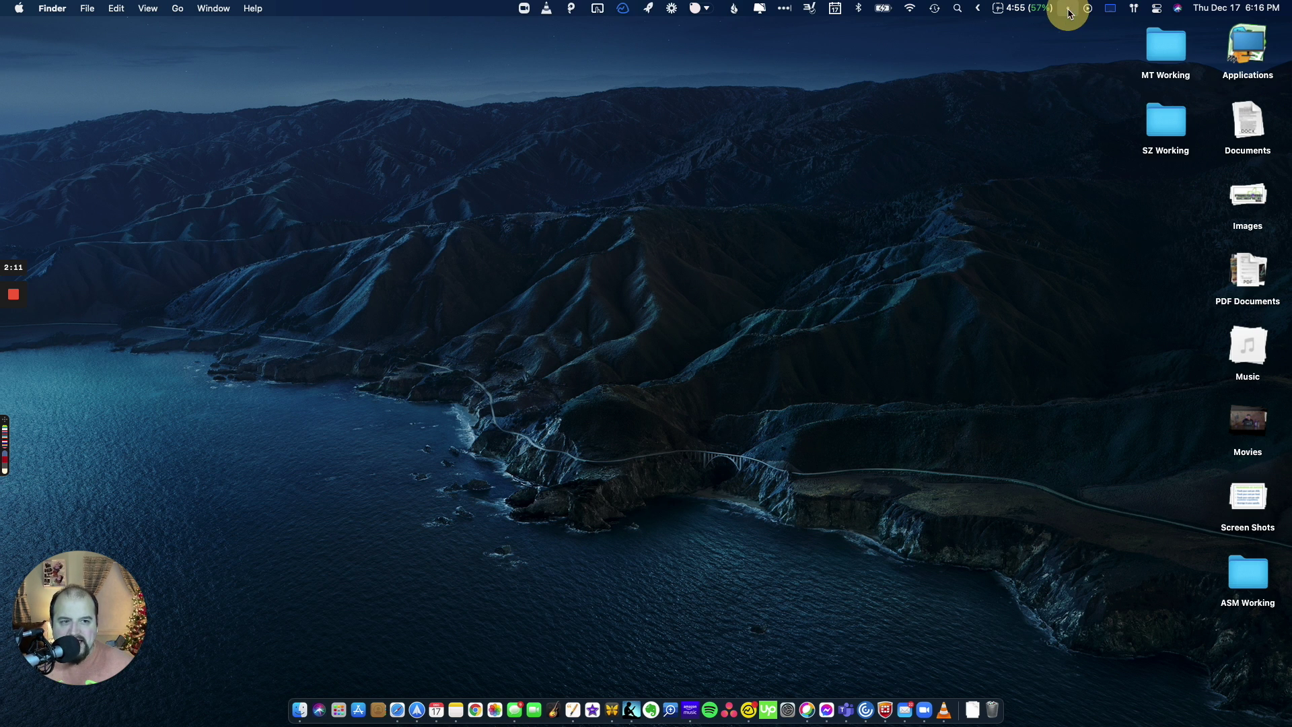
# - Quick-search the menu bar items for "bac" and activate the Backblaze item
pyautogui.rightClick(1069, 12)
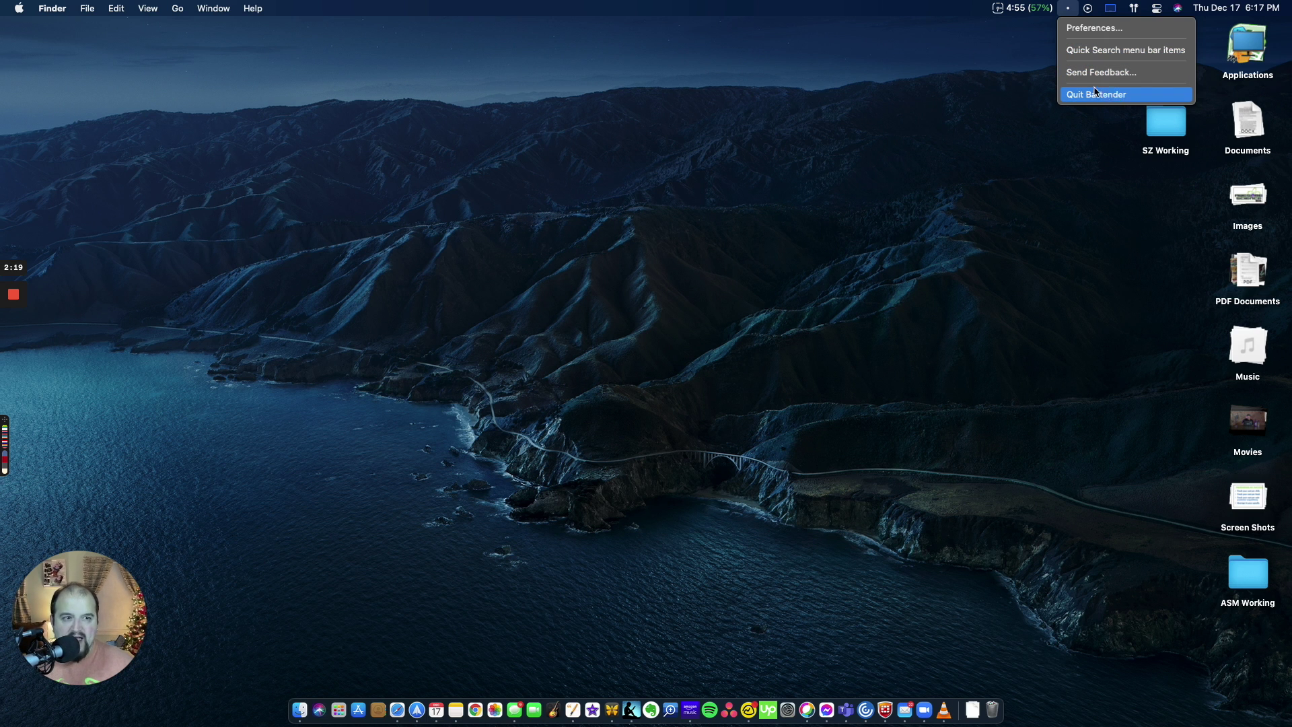
pyautogui.click(1096, 54)
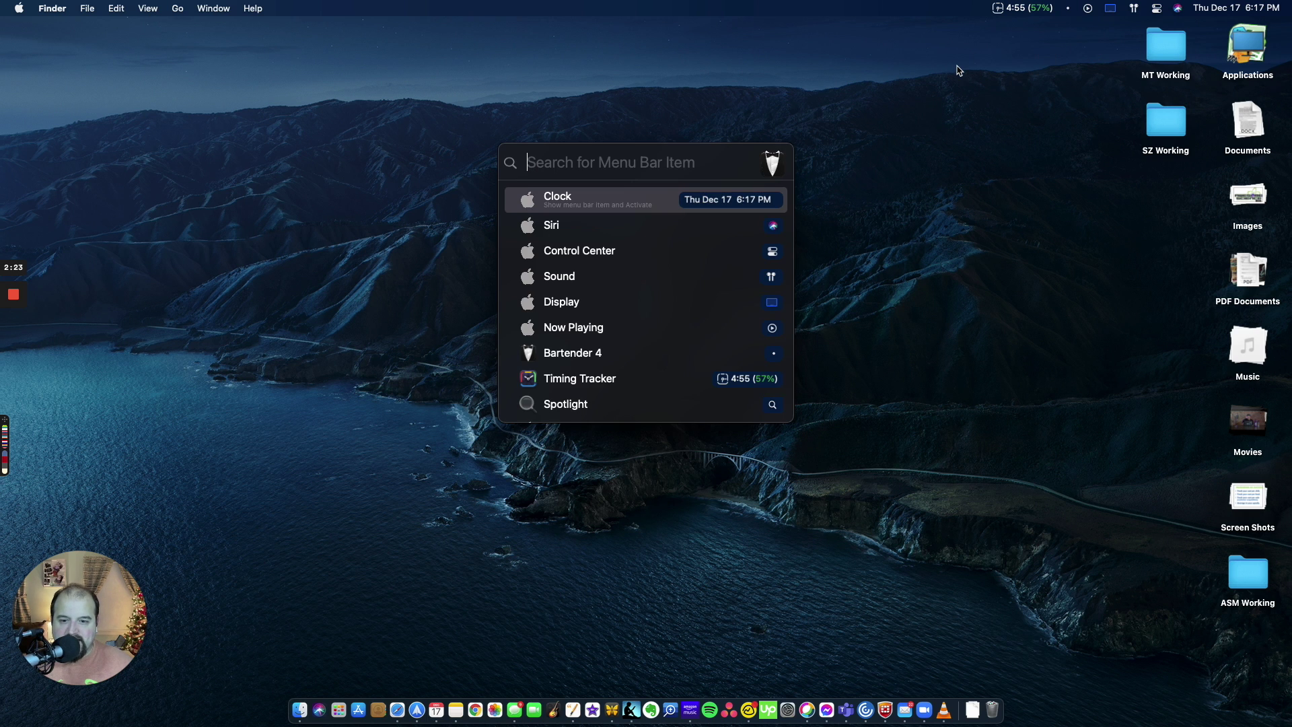
pyautogui.write('bacj')
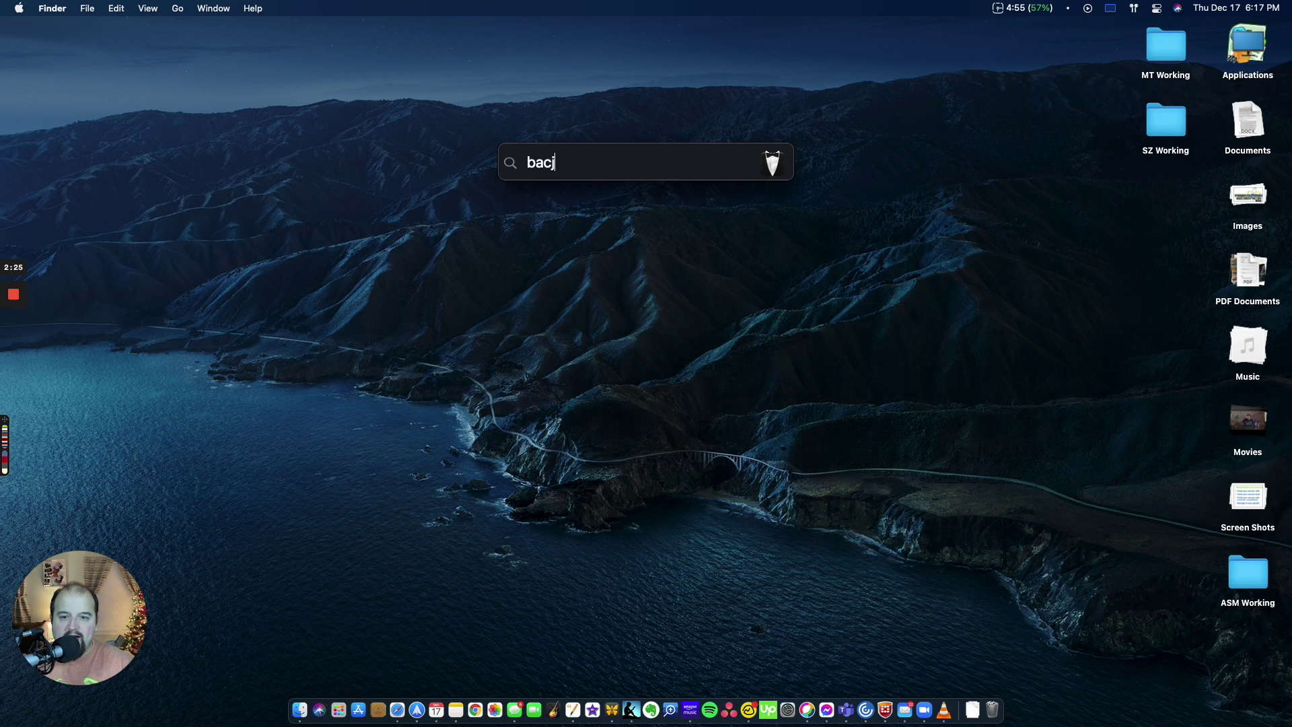
pyautogui.press('BackSpace')
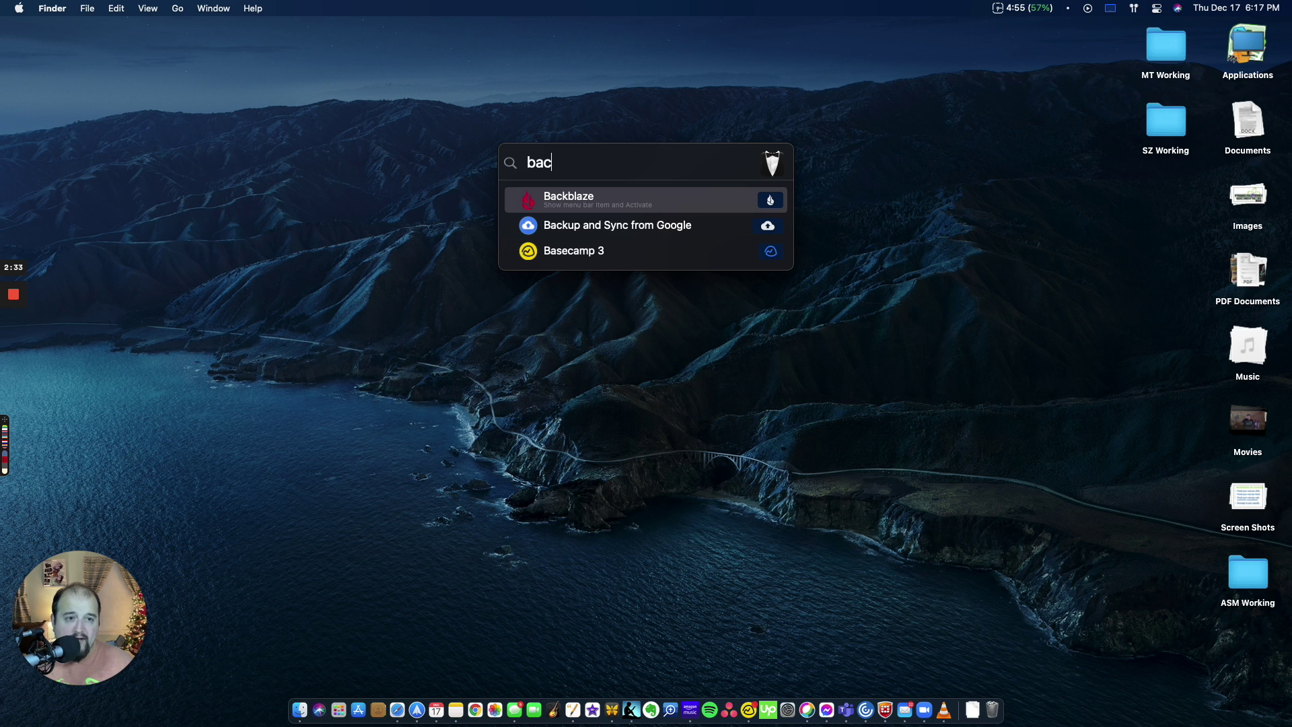
pyautogui.press('Return')
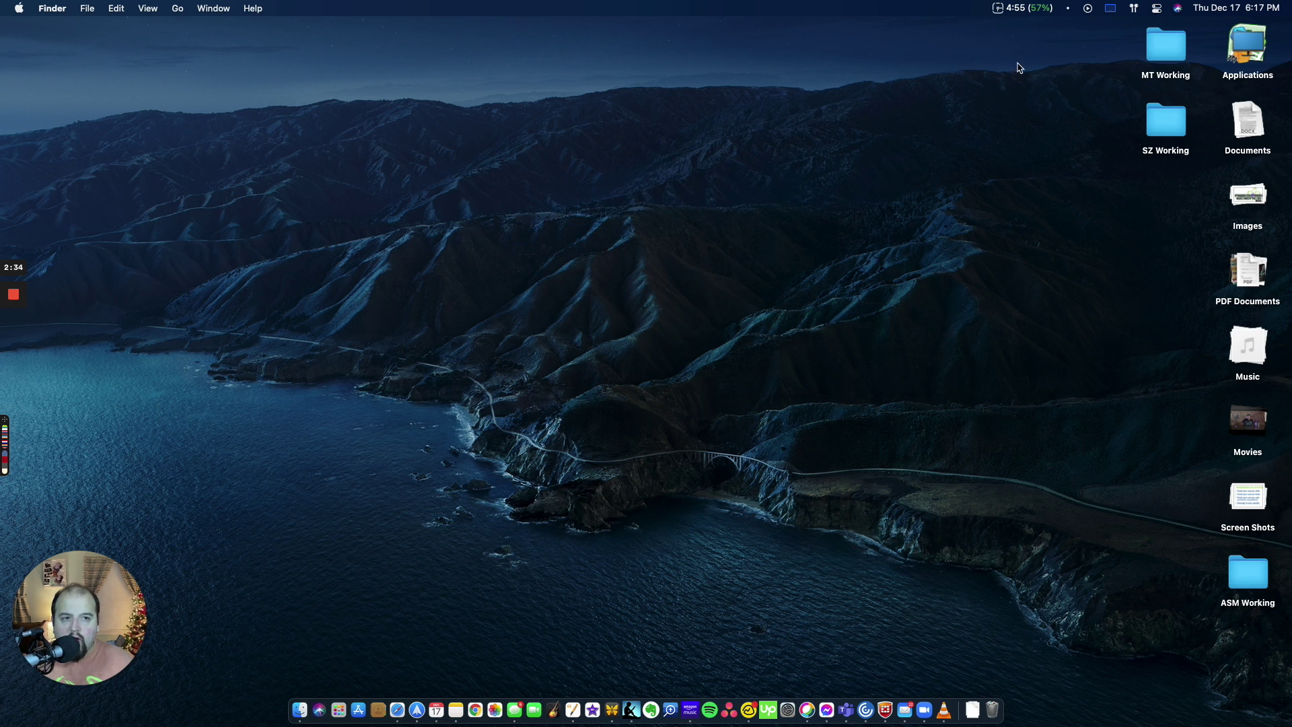
# - Open Bartender's preferences and shift the window slightly across the desktop
pyautogui.rightClick(1071, 7)
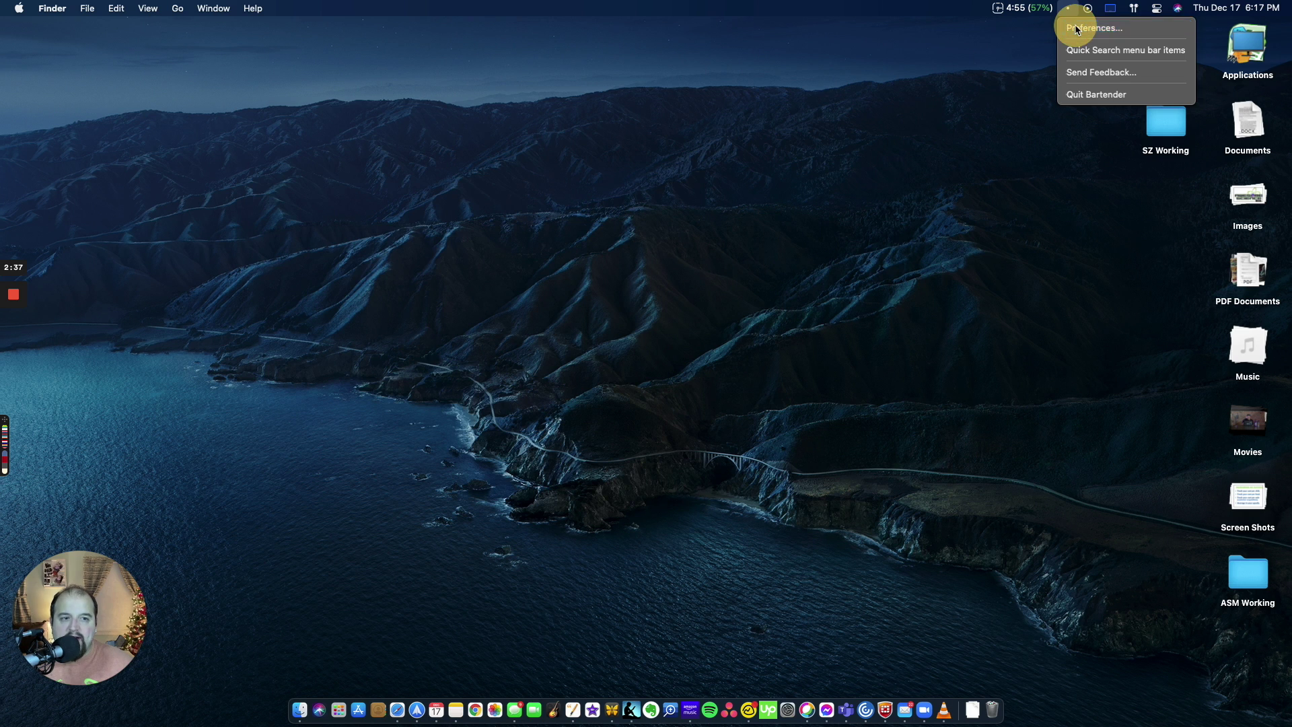
pyautogui.click(1077, 28)
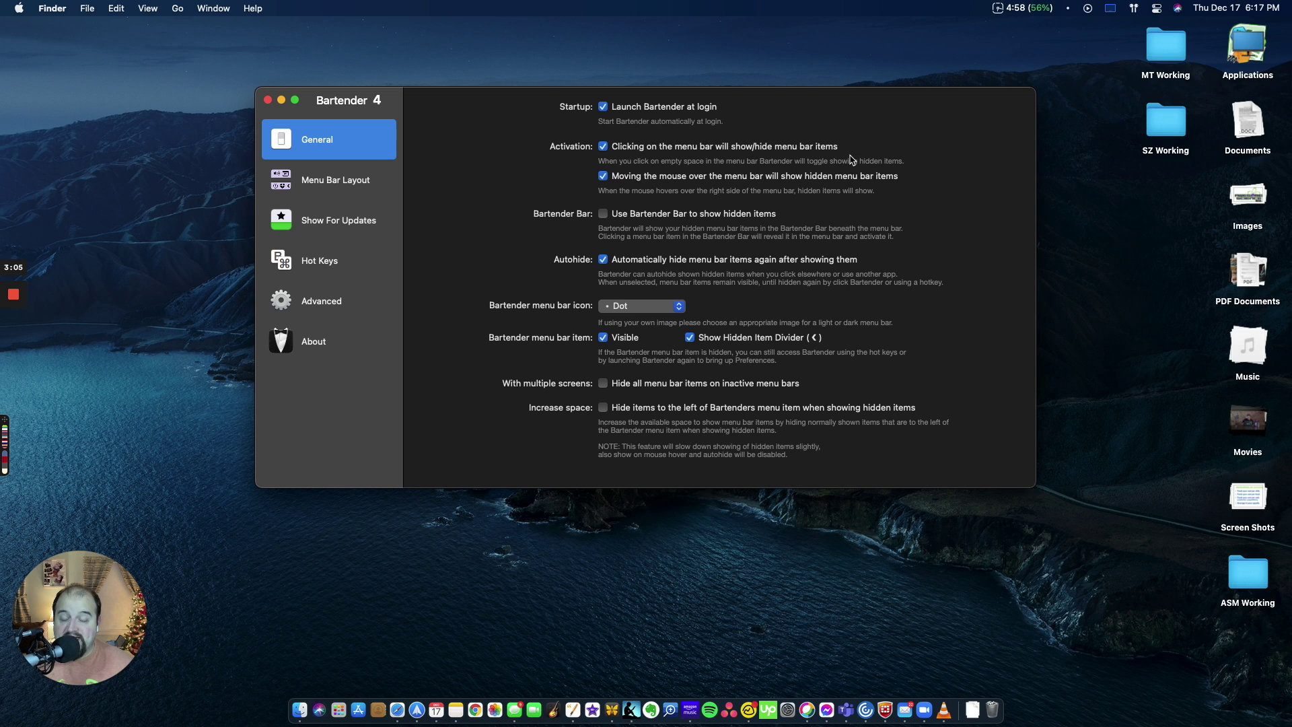
pyautogui.moveTo(502, 313); pyautogui.dragTo(532, 313)
# - Try Bartender, Waistcoat and Box as the Bartender menu bar icon, and set it back to Dot
pyautogui.click(653, 308)
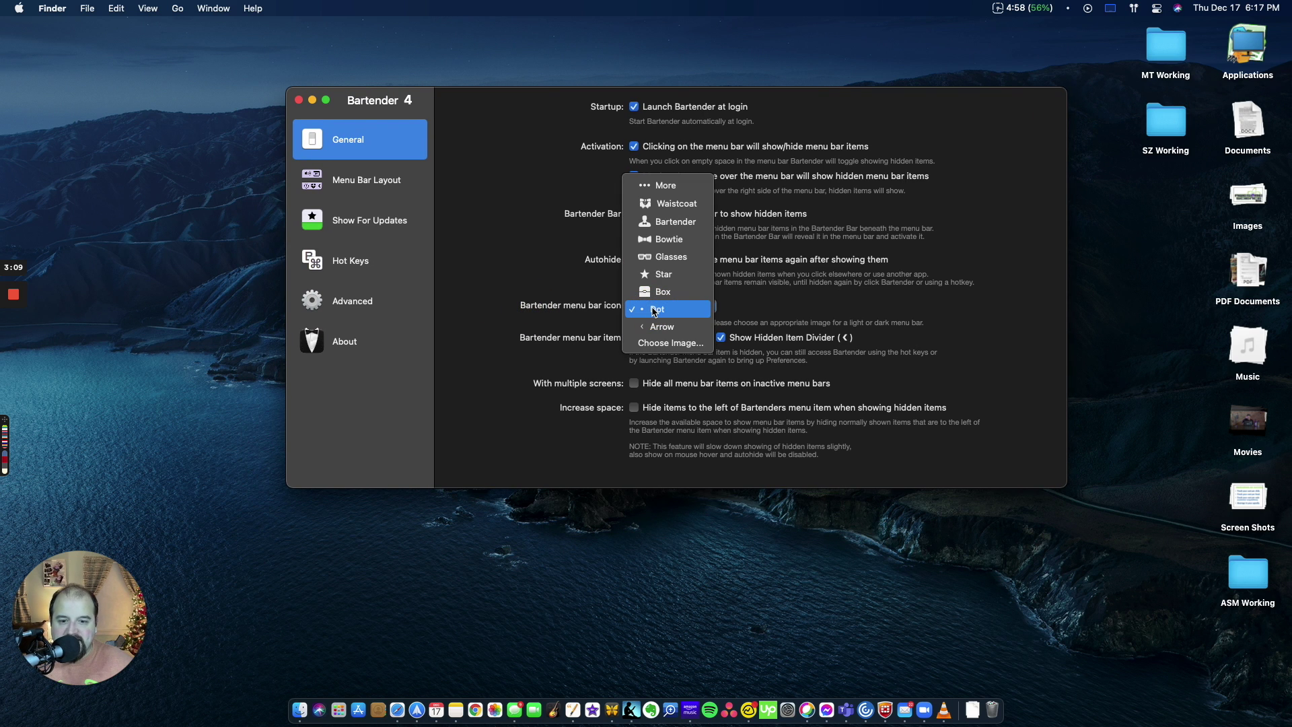
pyautogui.click(676, 222)
pyautogui.click(666, 307)
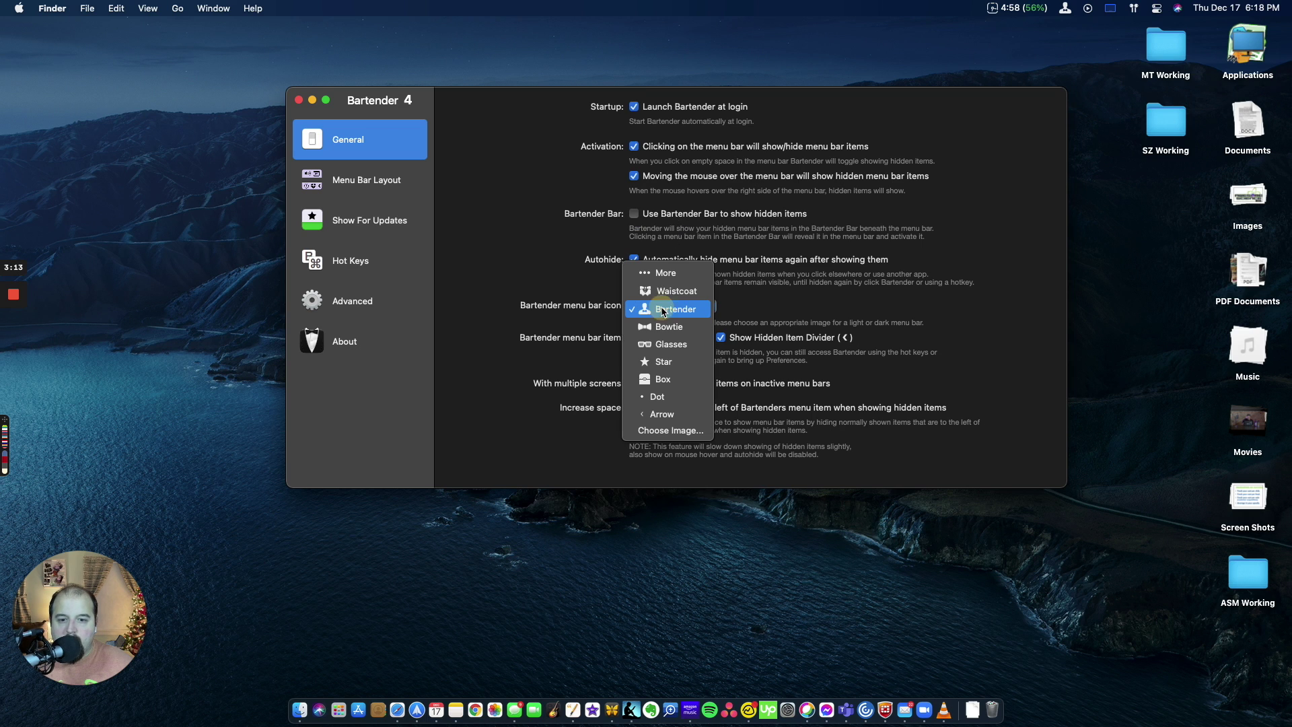
pyautogui.click(678, 294)
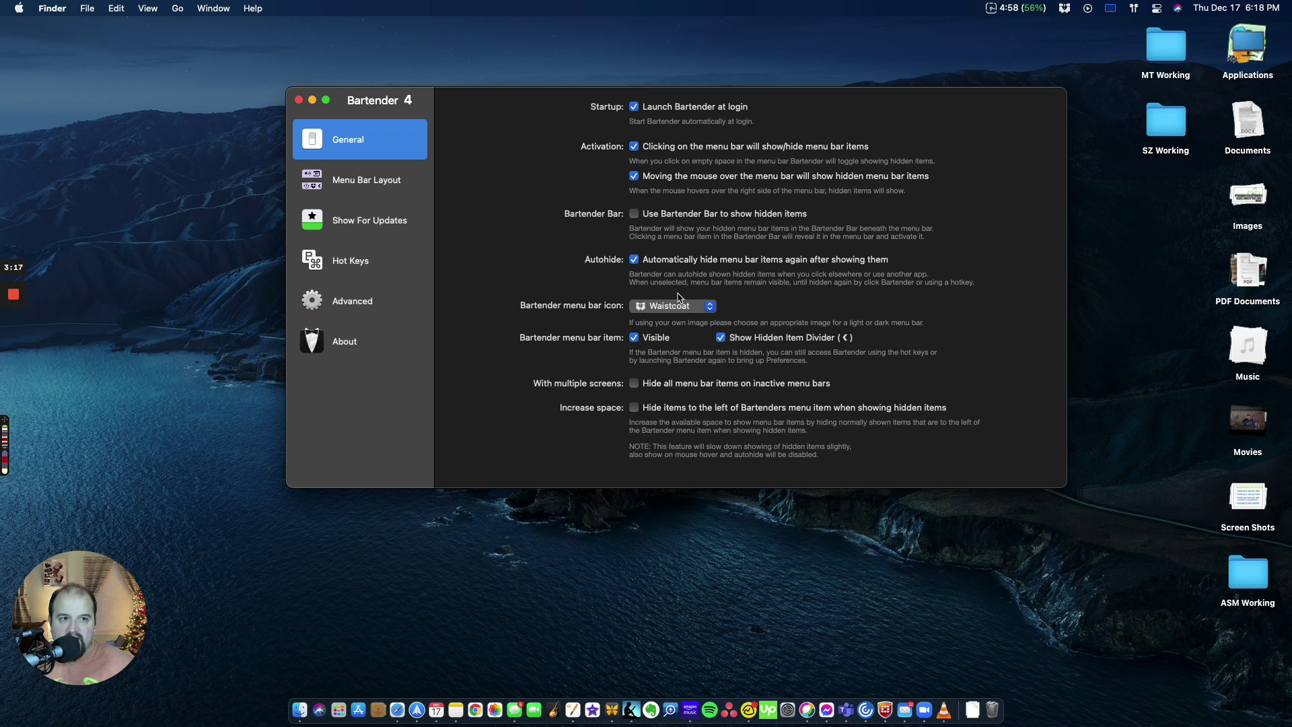
pyautogui.click(679, 303)
pyautogui.click(660, 397)
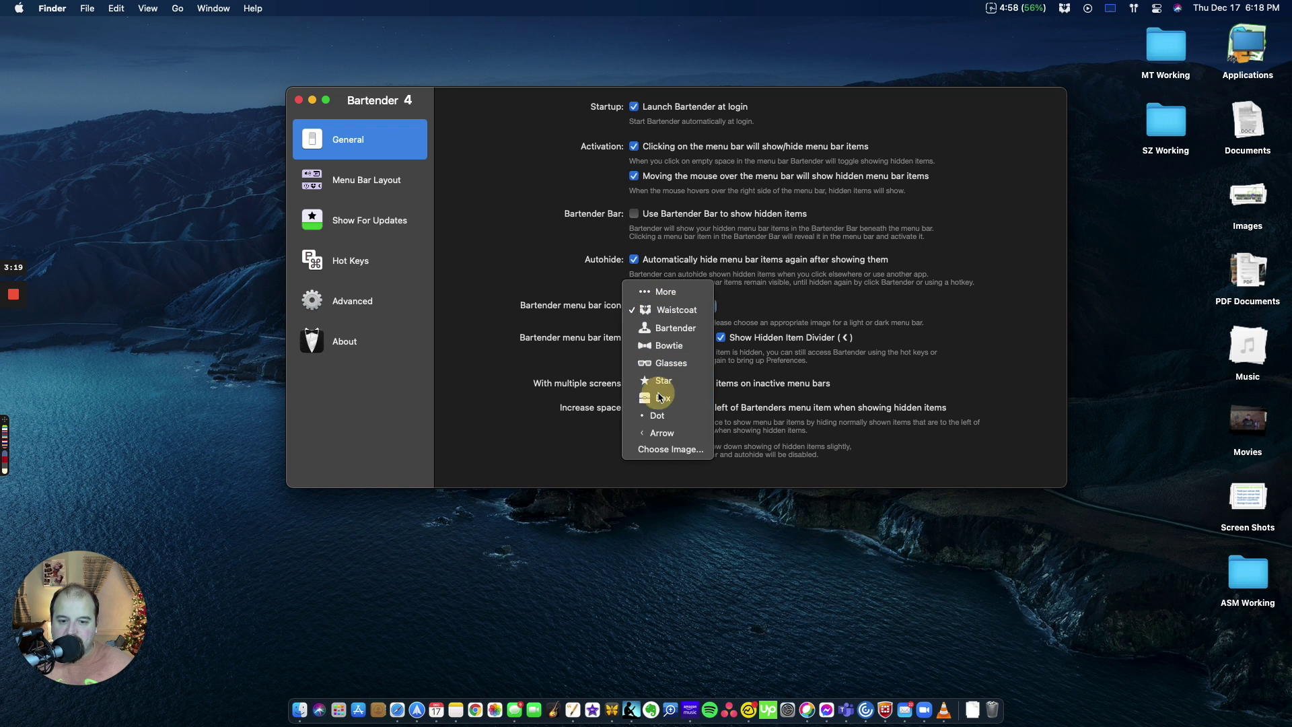
pyautogui.click(667, 304)
pyautogui.click(657, 326)
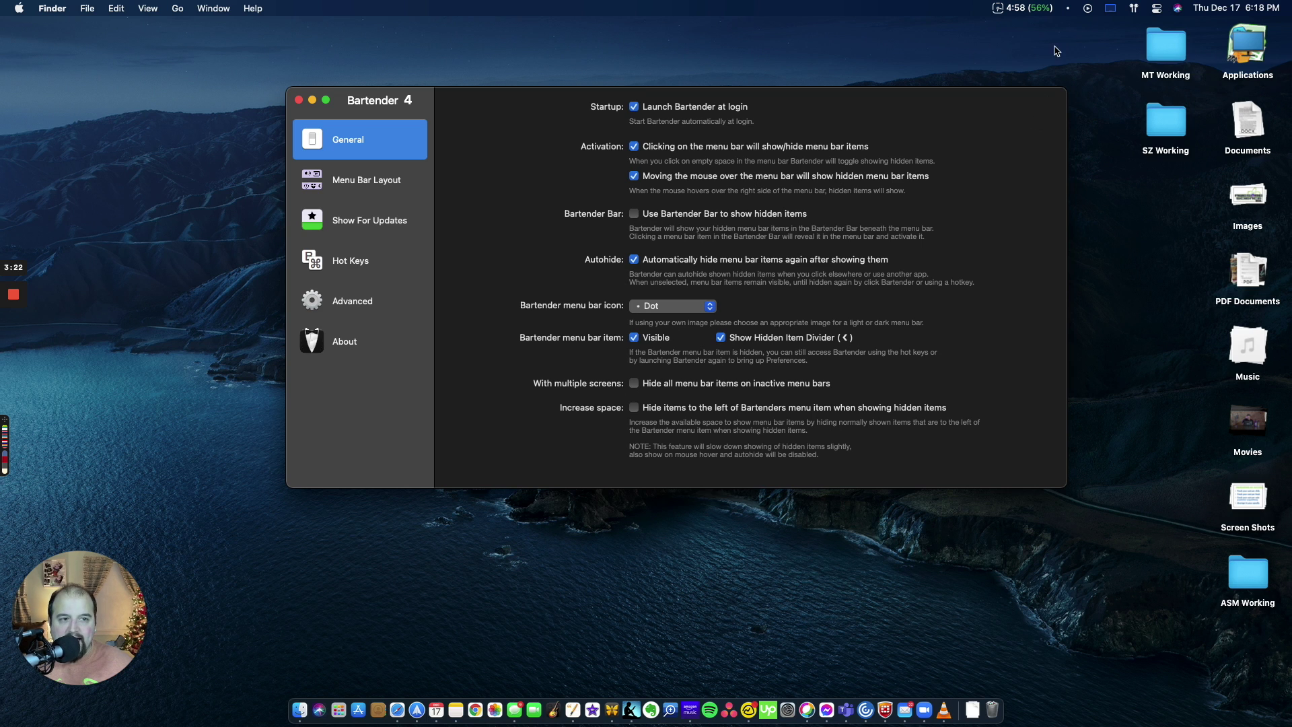
# - Examine the Menu Bar Layout settings for shown, hidden, always hidden and not yet positioned items
pyautogui.moveTo(975, 8)
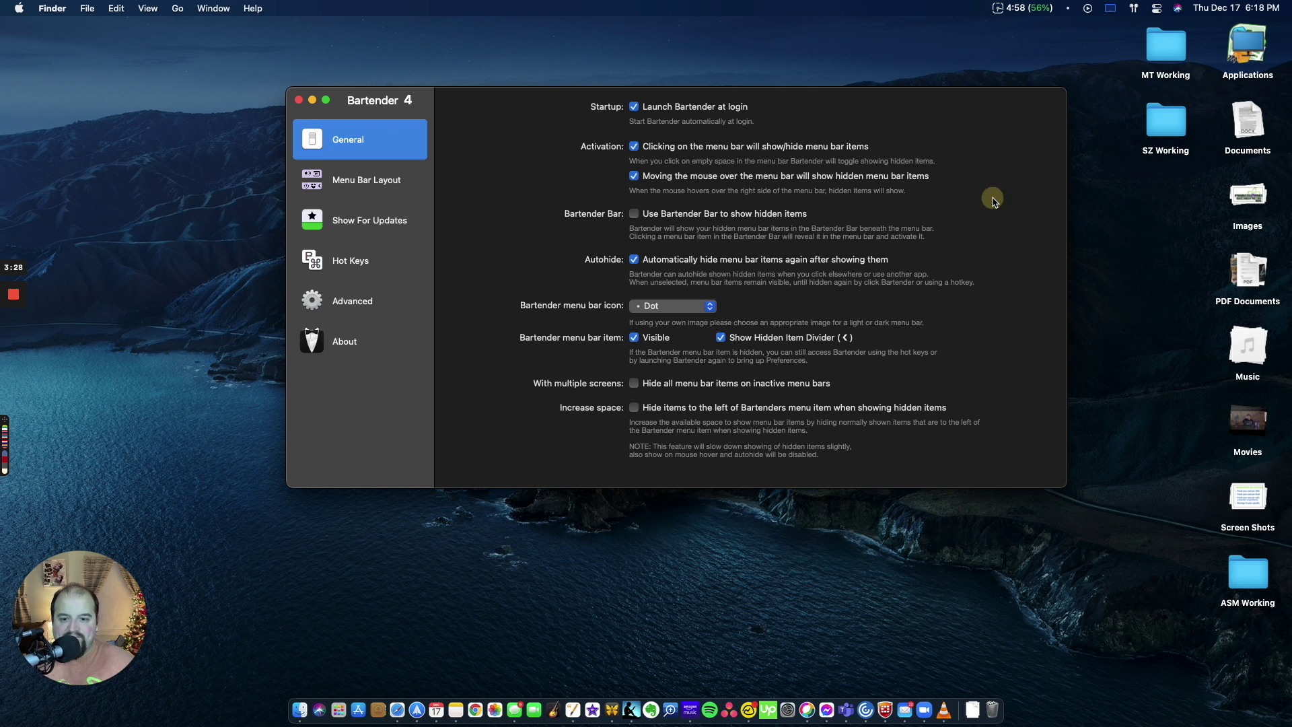
pyautogui.click(358, 191)
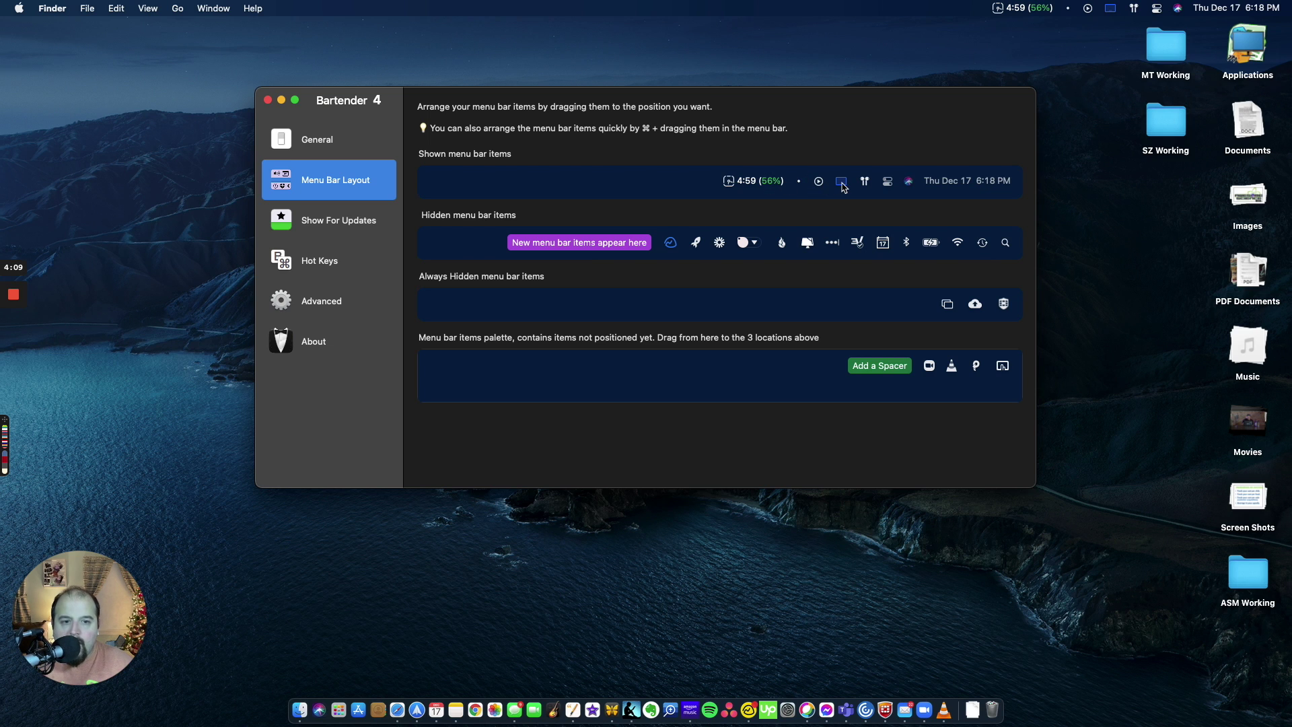
pyautogui.moveTo(799, 182); pyautogui.dragTo(801, 185)
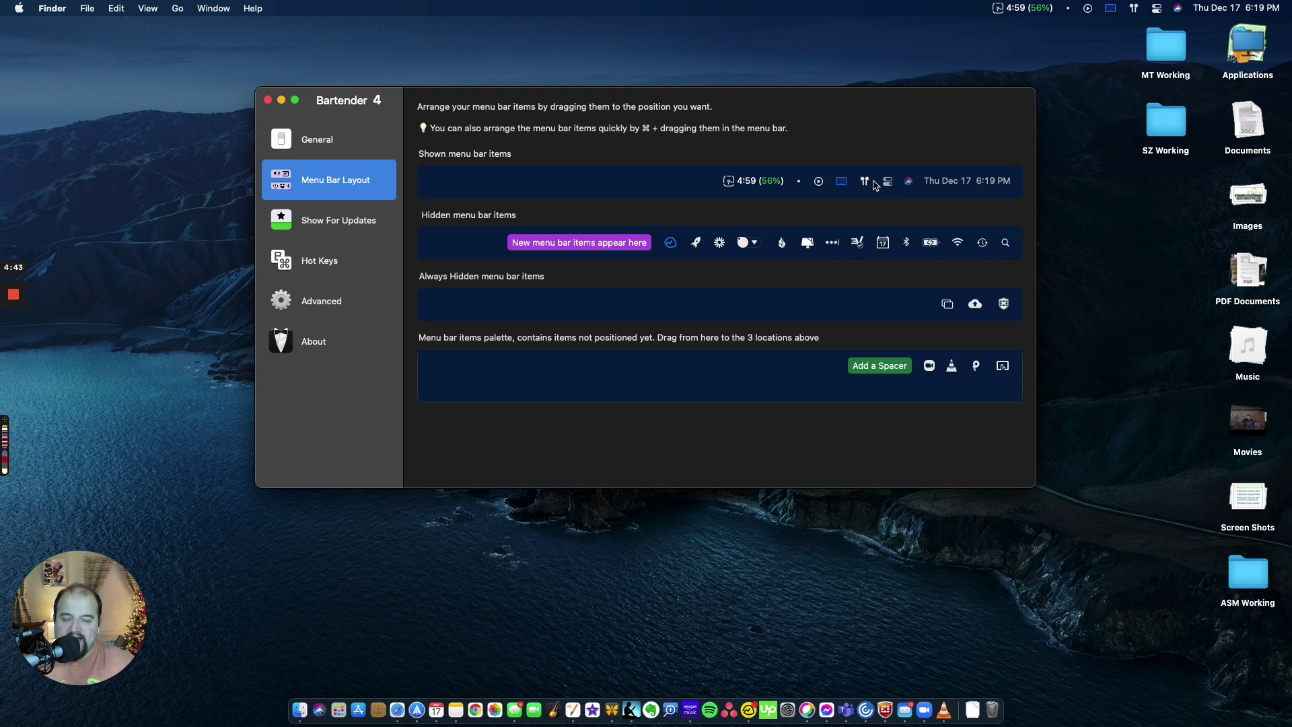
pyautogui.click(800, 182)
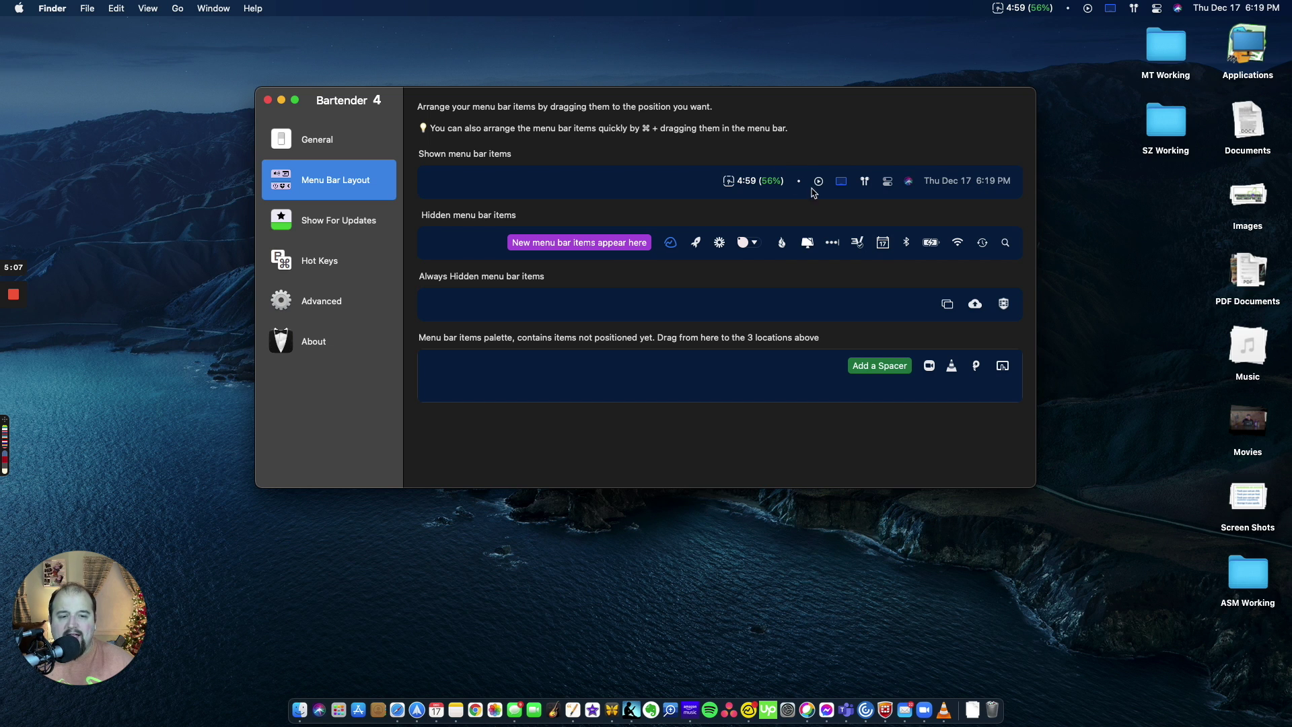
pyautogui.click(866, 184)
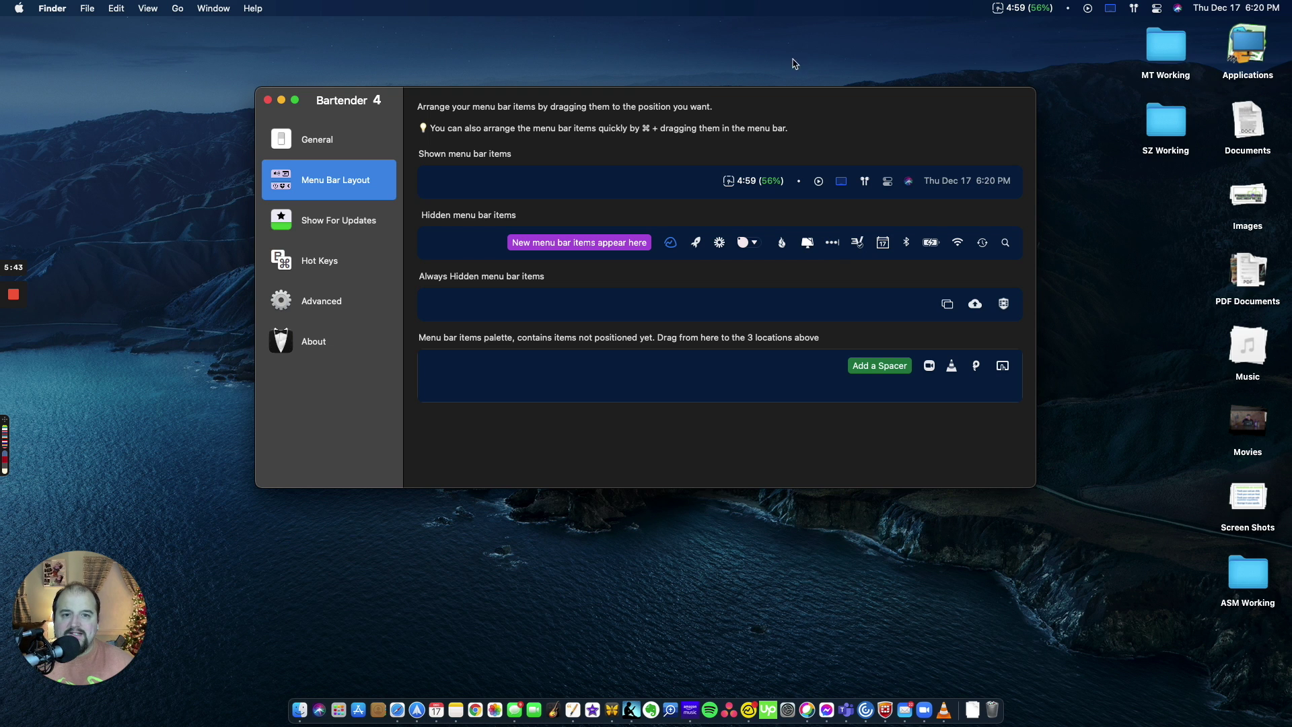
pyautogui.moveTo(759, 3)
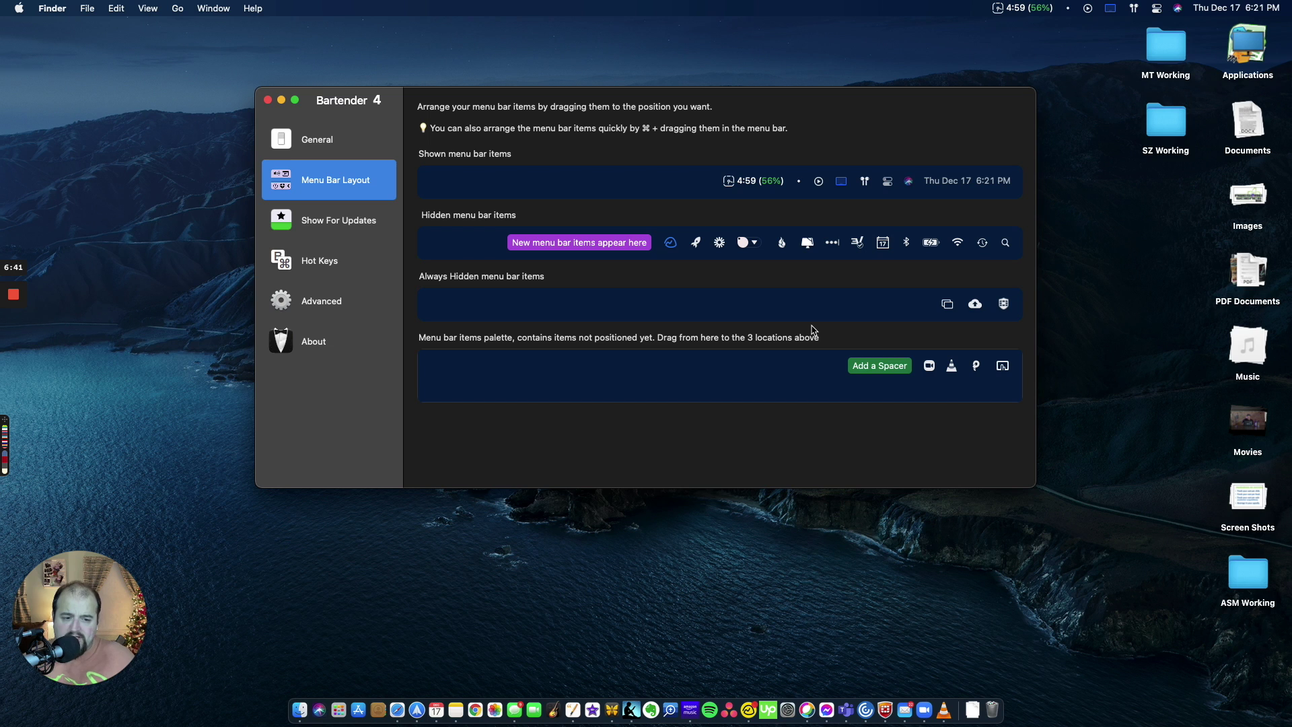
pyautogui.moveTo(978, 366)
pyautogui.mouseDown()
pyautogui.moveTo(920, 305)
pyautogui.moveTo(983, 368)
pyautogui.mouseUp()
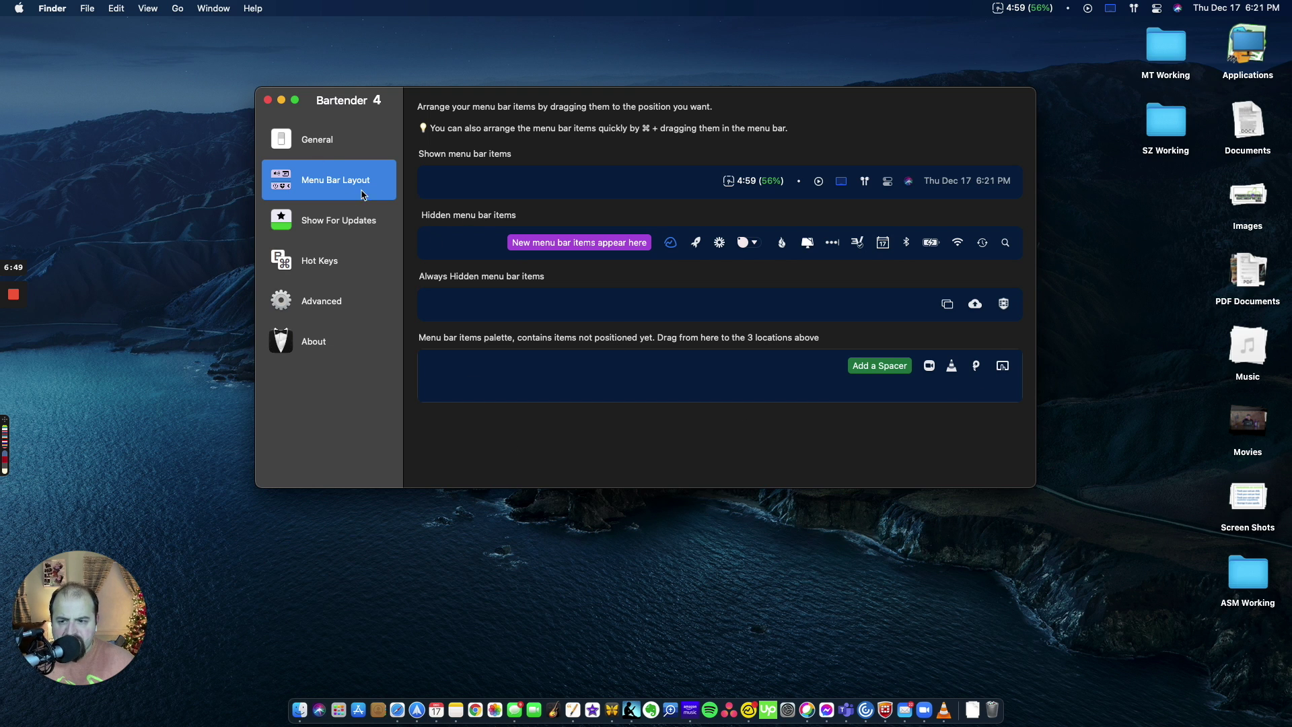
# - Review the Battery trigger's options in the Show For Updates settings and close them
pyautogui.click(365, 225)
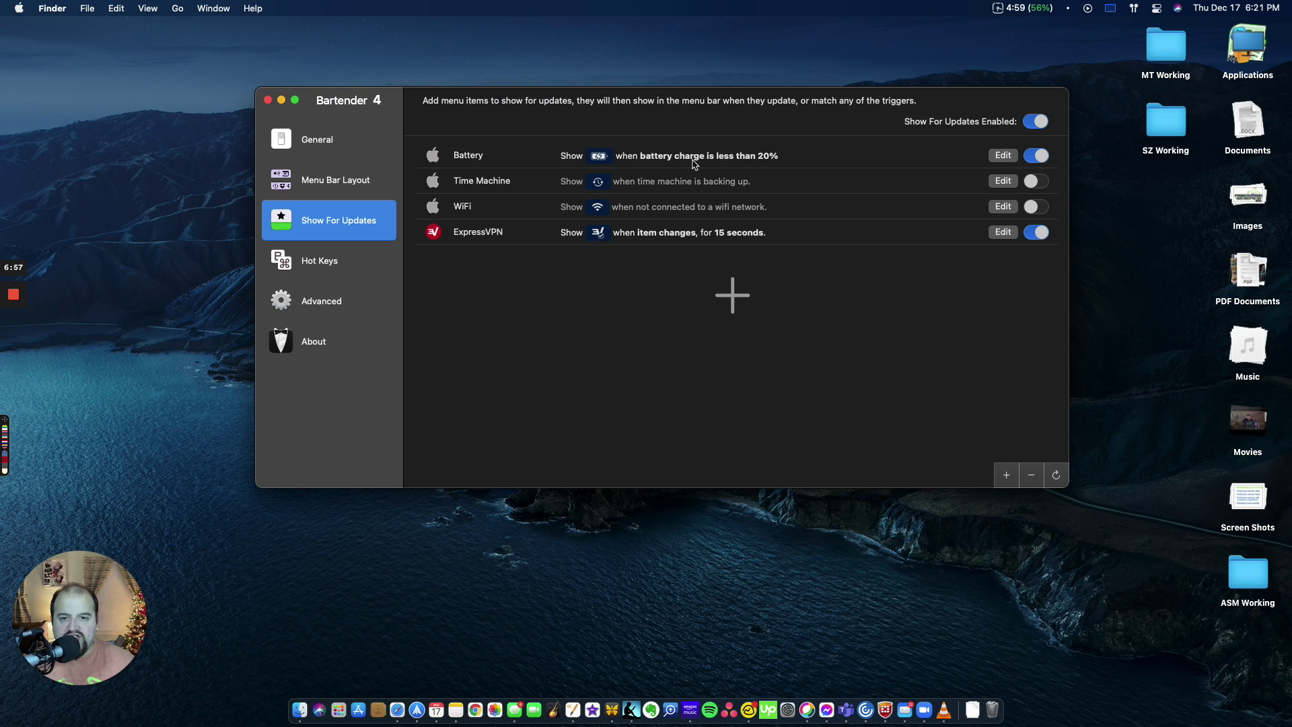
pyautogui.click(993, 155)
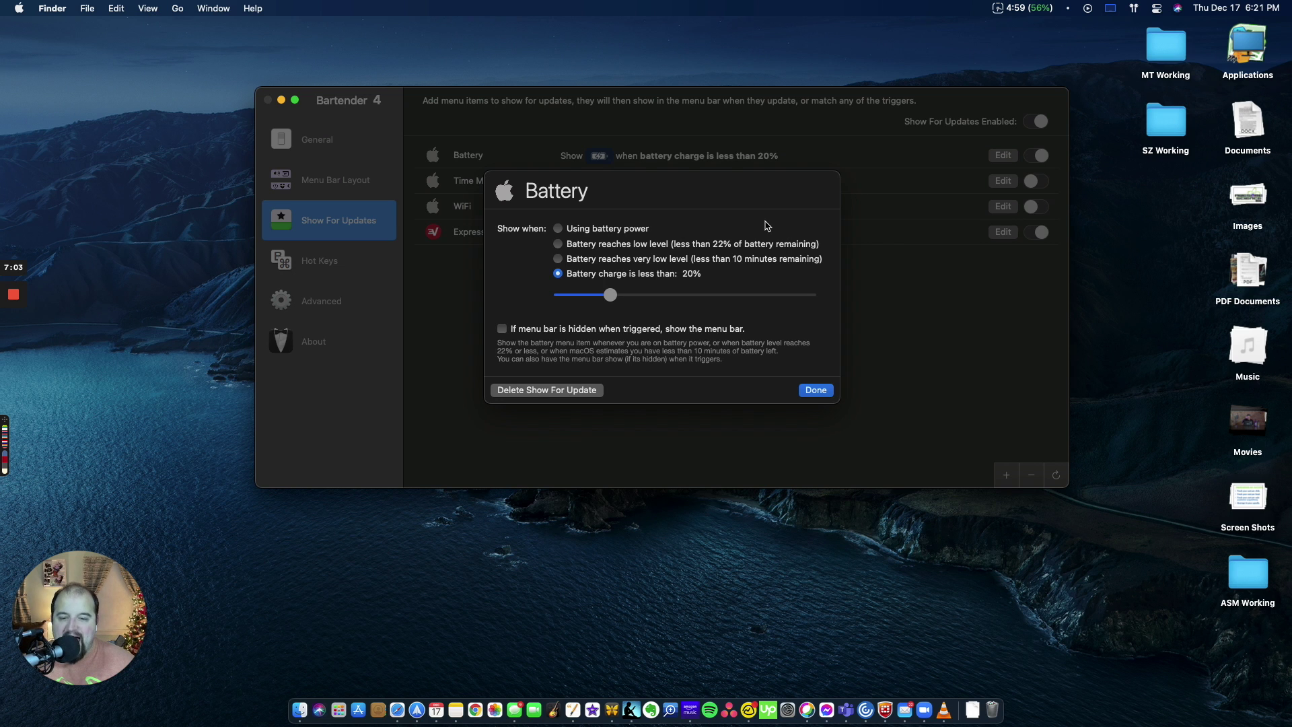
pyautogui.click(816, 391)
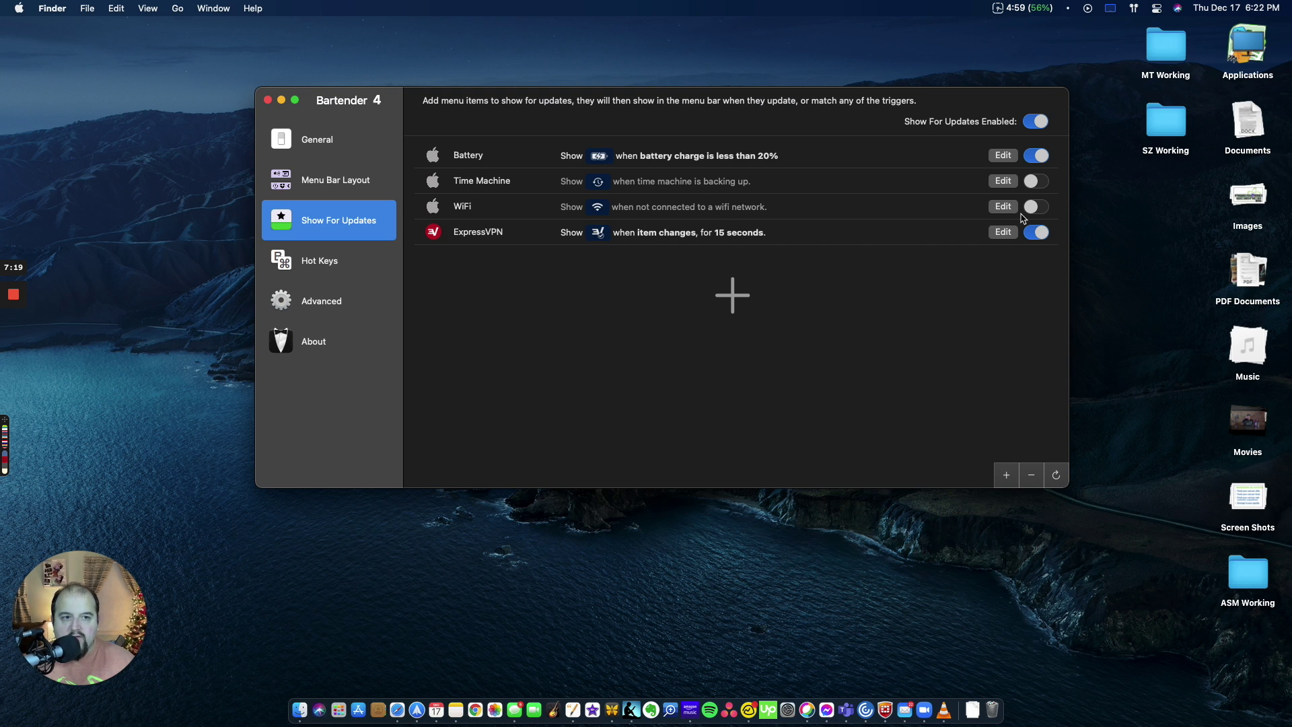
# - Browse the menu bar items available for a new show-for-update trigger and cancel its creation
pyautogui.moveTo(950, 9)
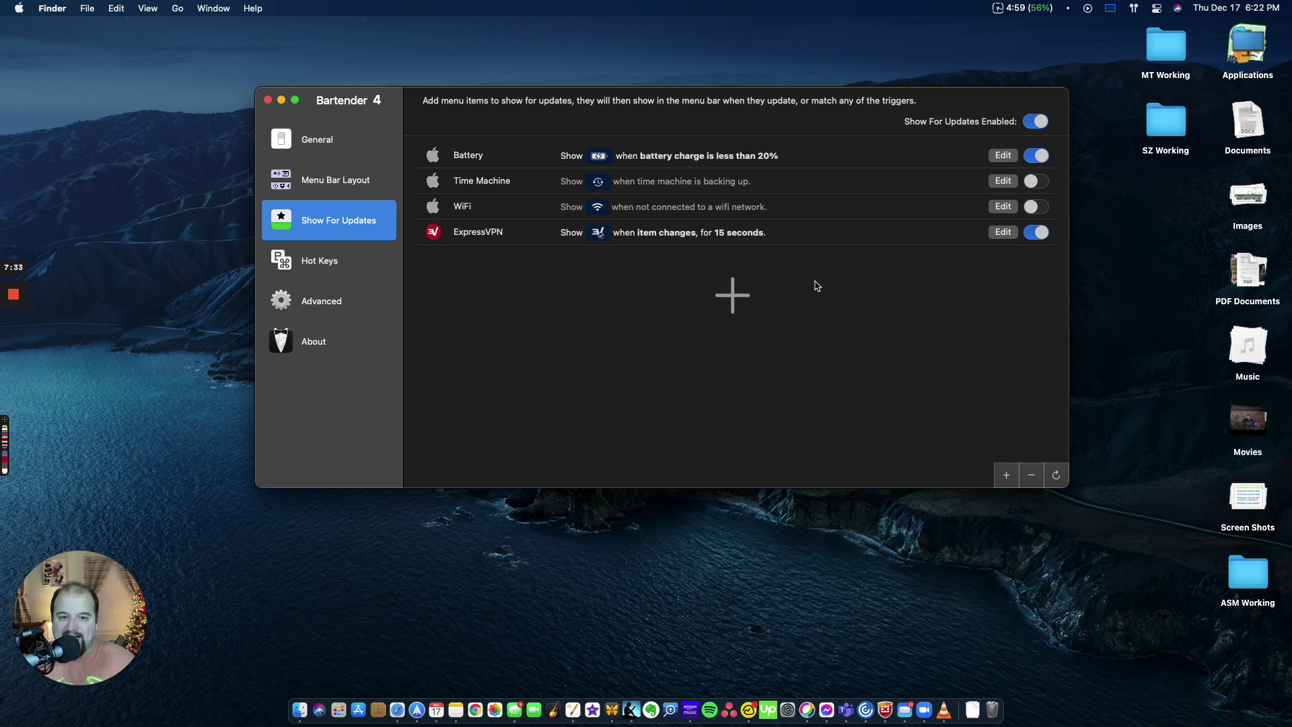
pyautogui.click(747, 291)
pyautogui.scroll(-3, 735, 216)
pyautogui.scroll(-1, 735, 216)
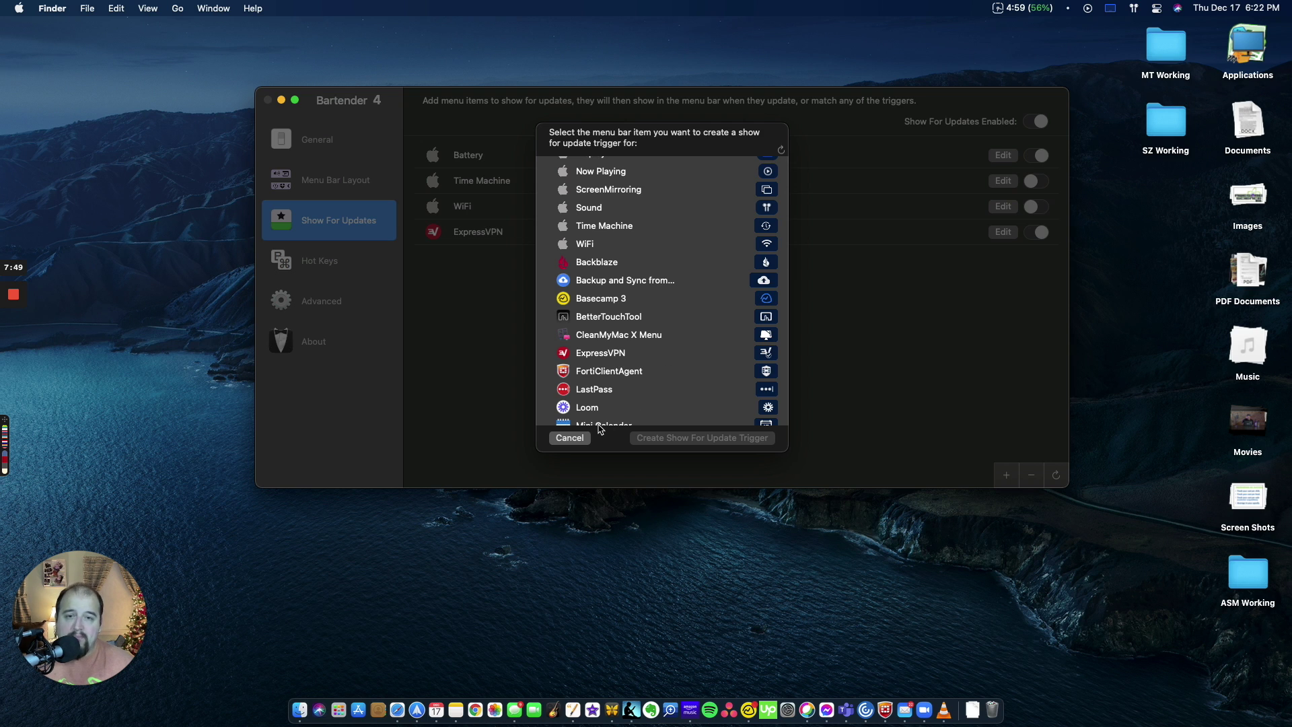
pyautogui.click(569, 438)
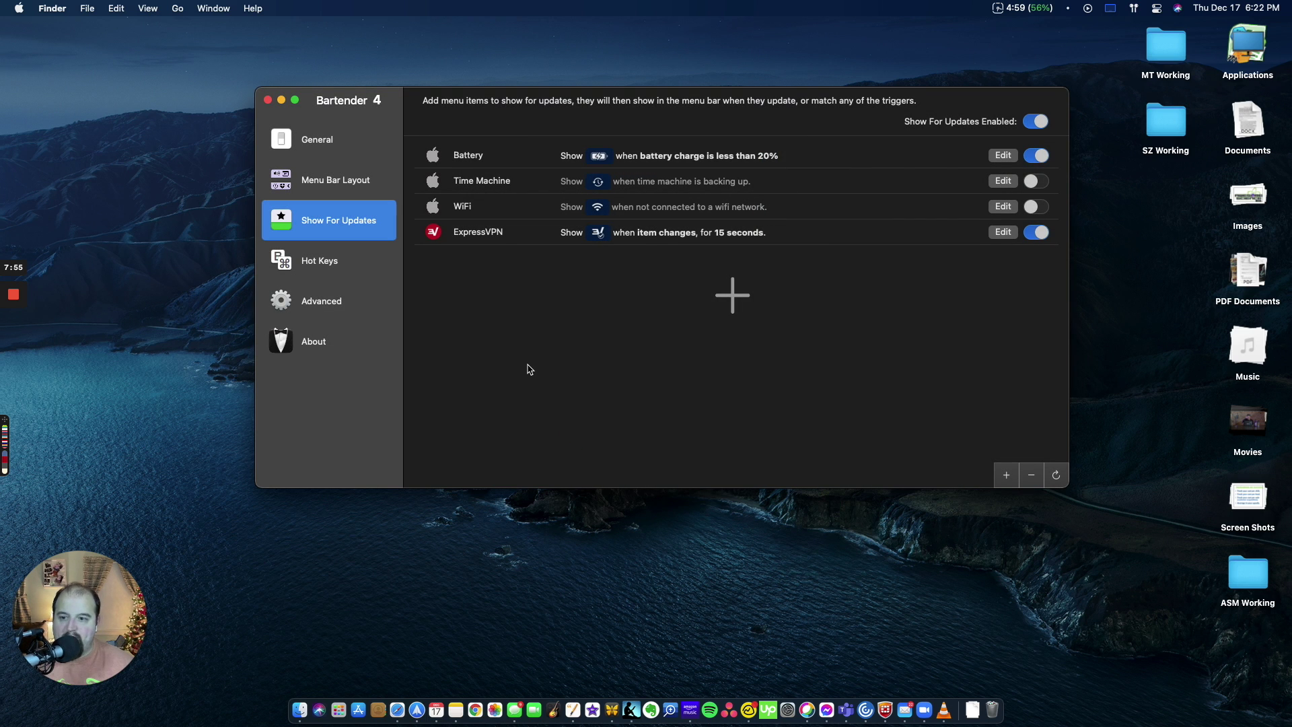
# - Review the Hot Keys and Advanced settings and return to the General settings
pyautogui.click(370, 269)
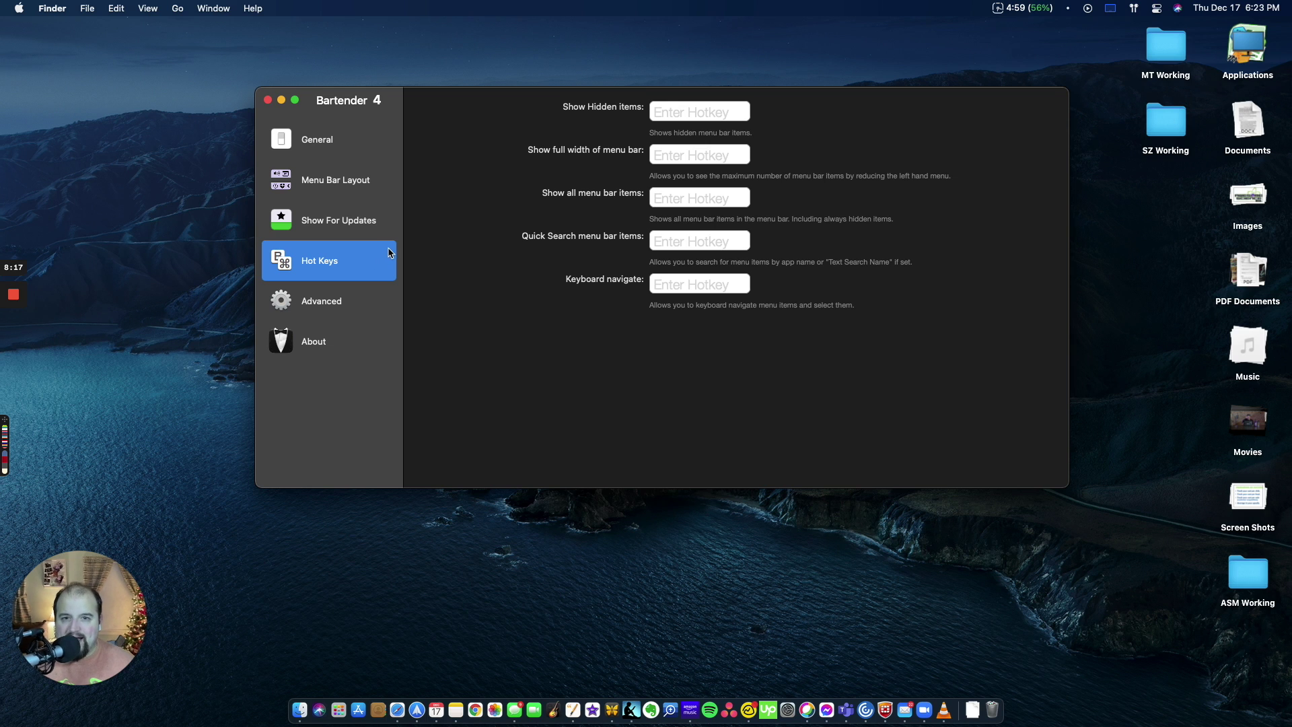
pyautogui.moveTo(633, 5)
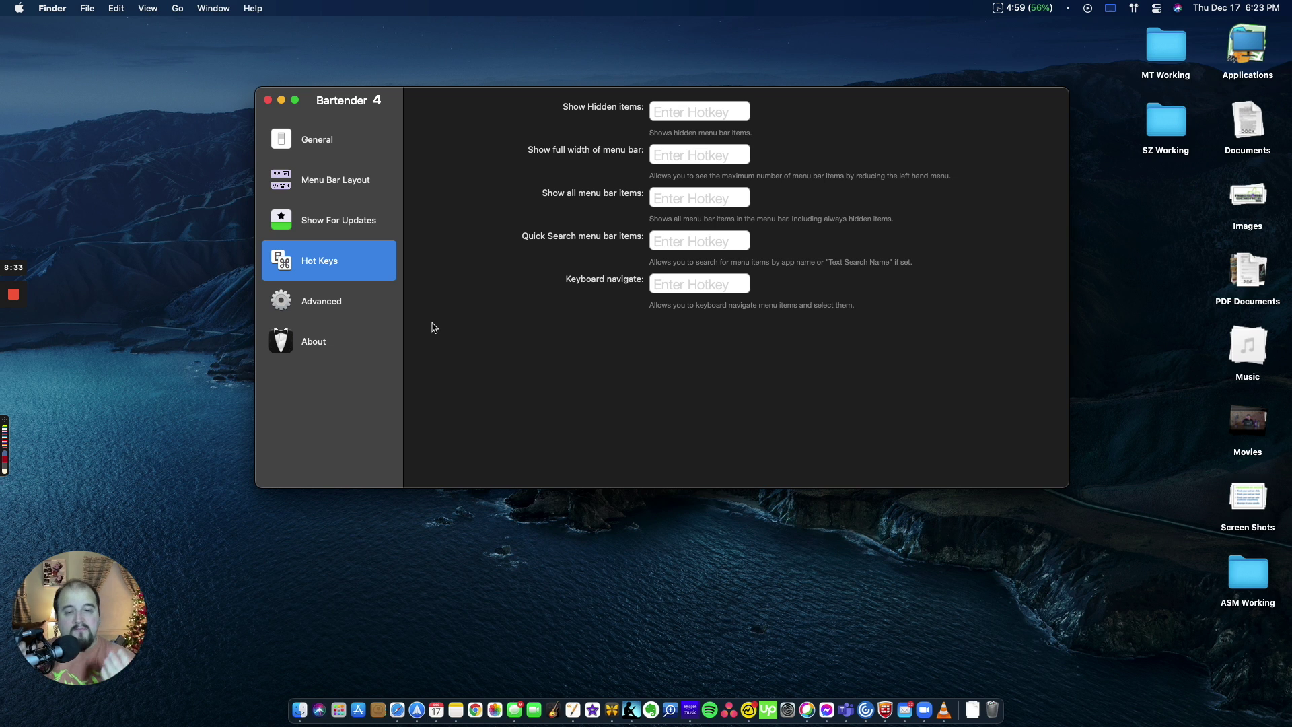
pyautogui.click(317, 313)
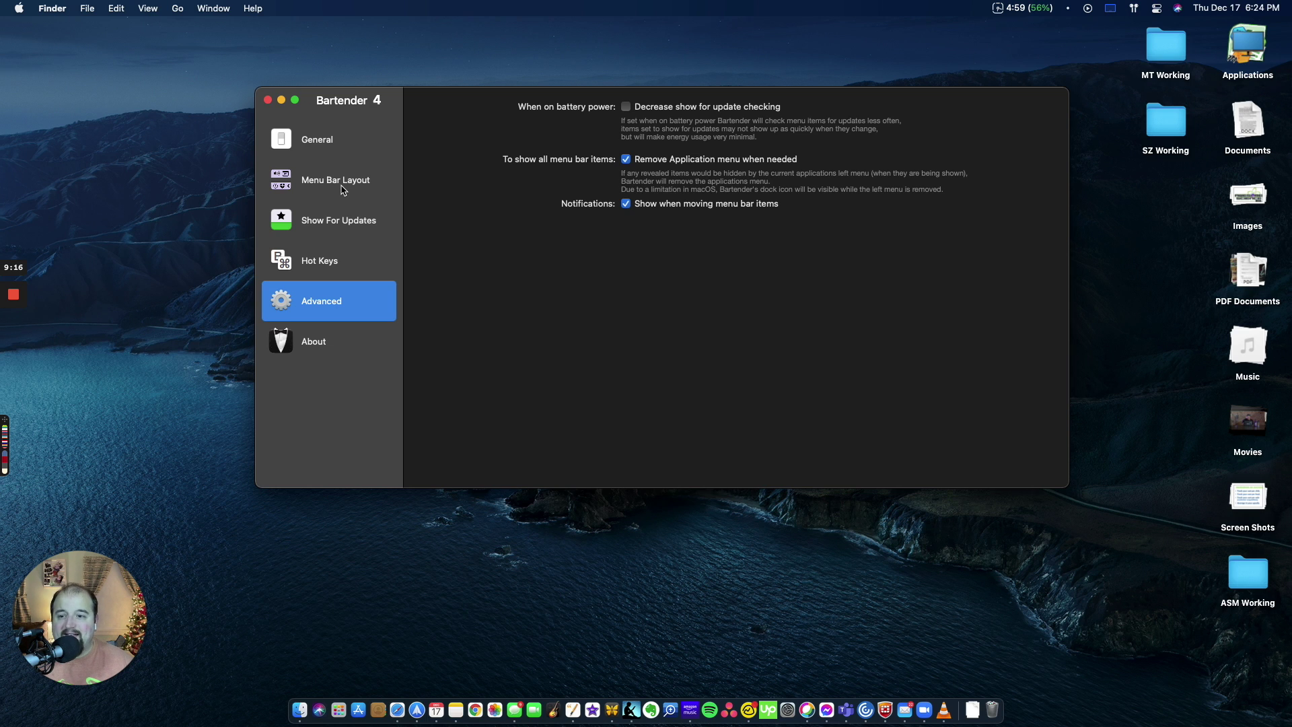
pyautogui.click(330, 141)
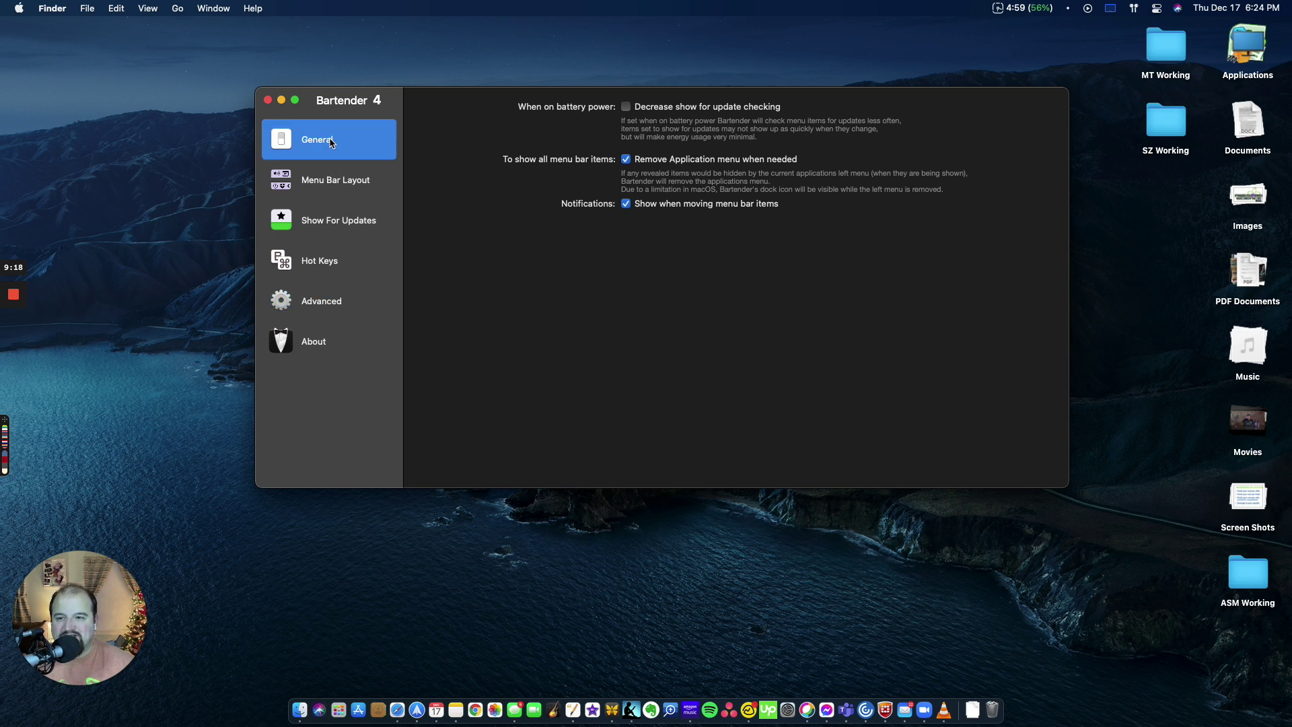